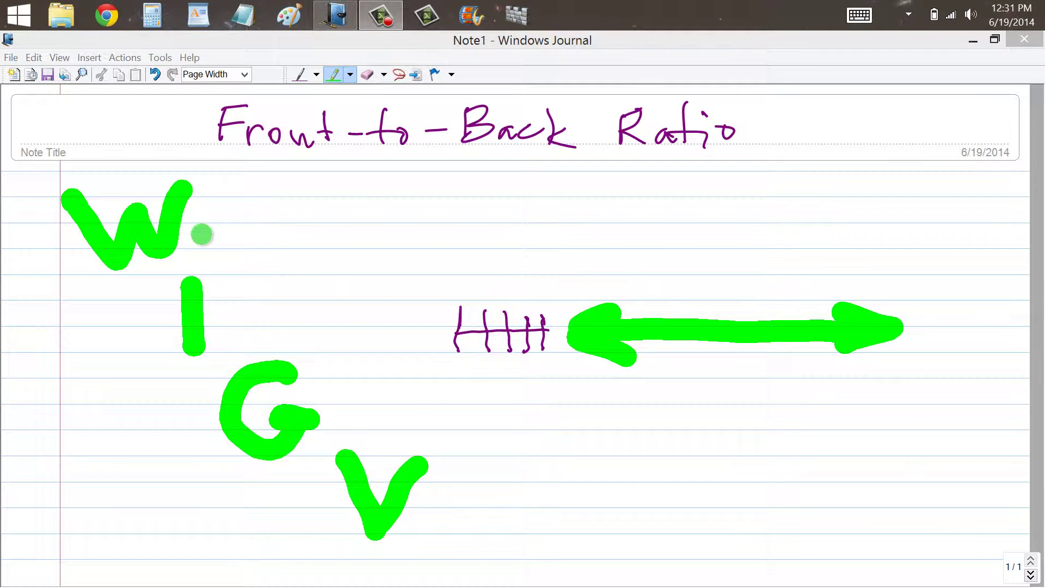
Step: Erase the big green letters W, I, G and V from the note
click(367, 74)
drag(228, 167, 106, 226)
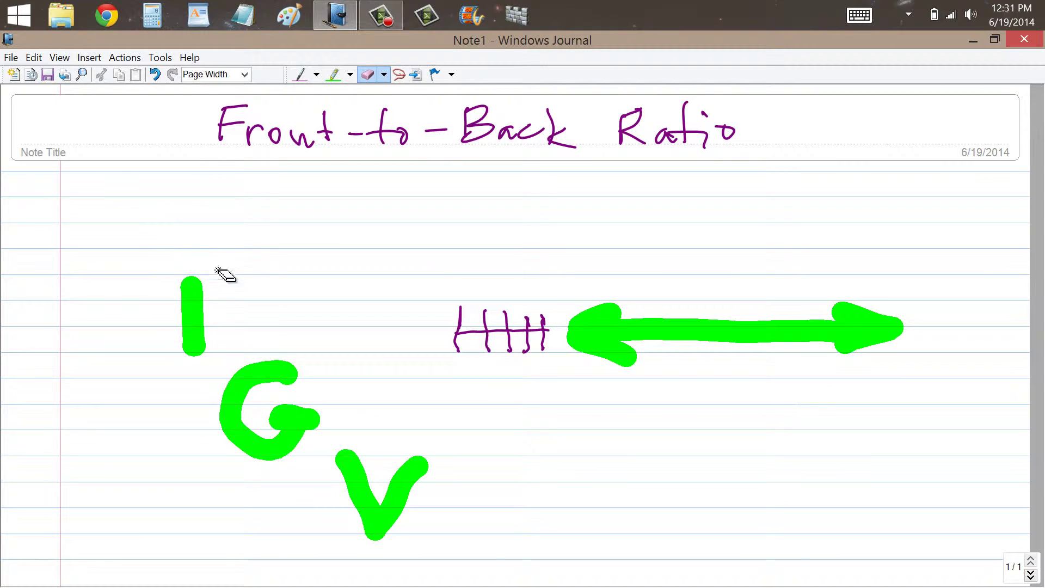
mouse_move(203, 284)
mouse_down()
mouse_move(227, 436)
mouse_move(354, 511)
mouse_up()
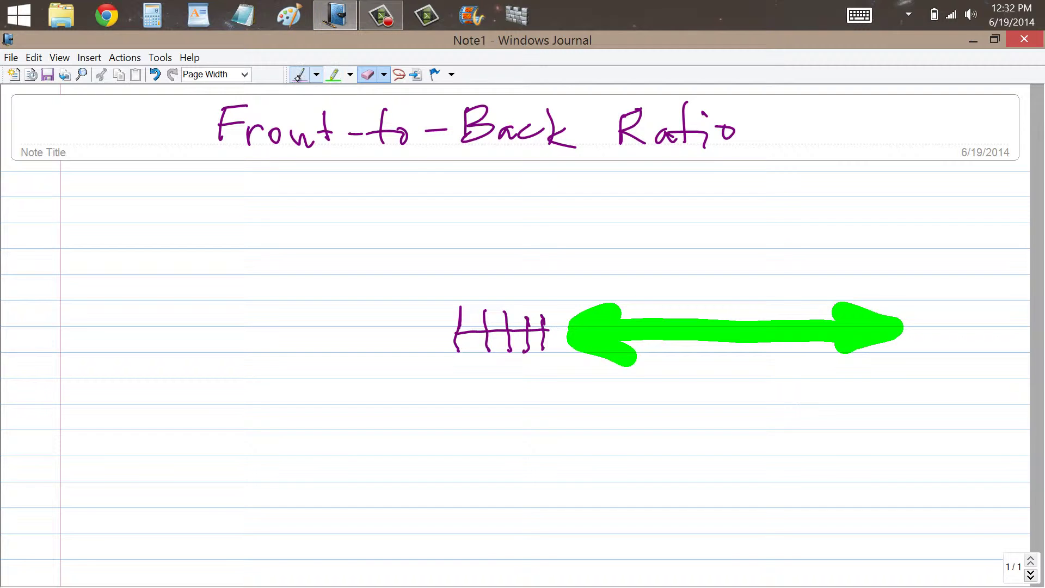
Step: Handwrite 'Parasitic Arrays', 'Yagi' and 'Quad' in purple ink
click(299, 74)
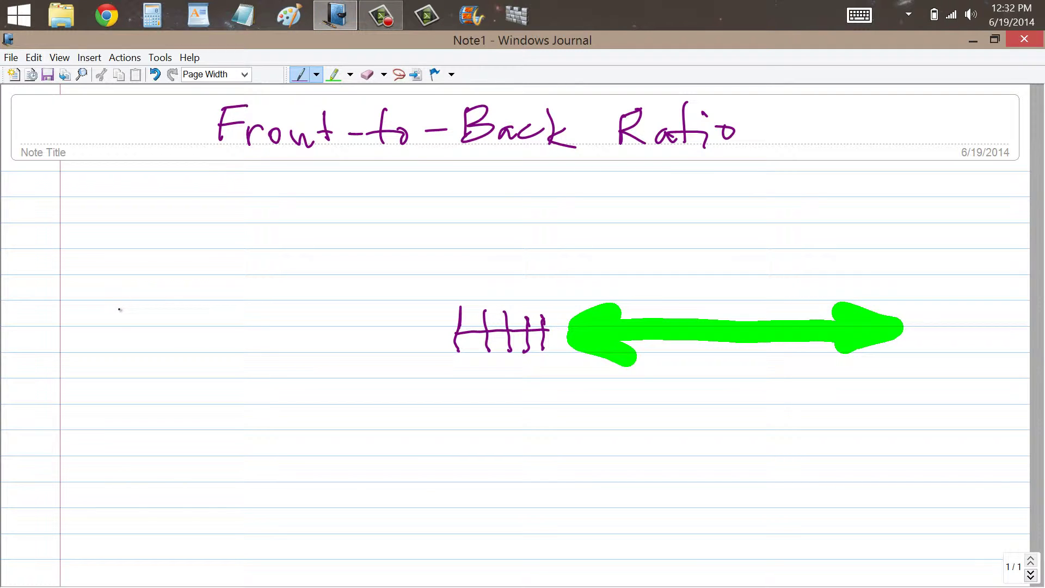
mouse_move(119, 292)
mouse_down()
mouse_move(153, 305)
mouse_move(252, 267)
mouse_move(274, 276)
mouse_move(161, 366)
mouse_move(184, 375)
mouse_move(213, 343)
mouse_move(256, 329)
mouse_move(278, 373)
mouse_move(296, 332)
mouse_up()
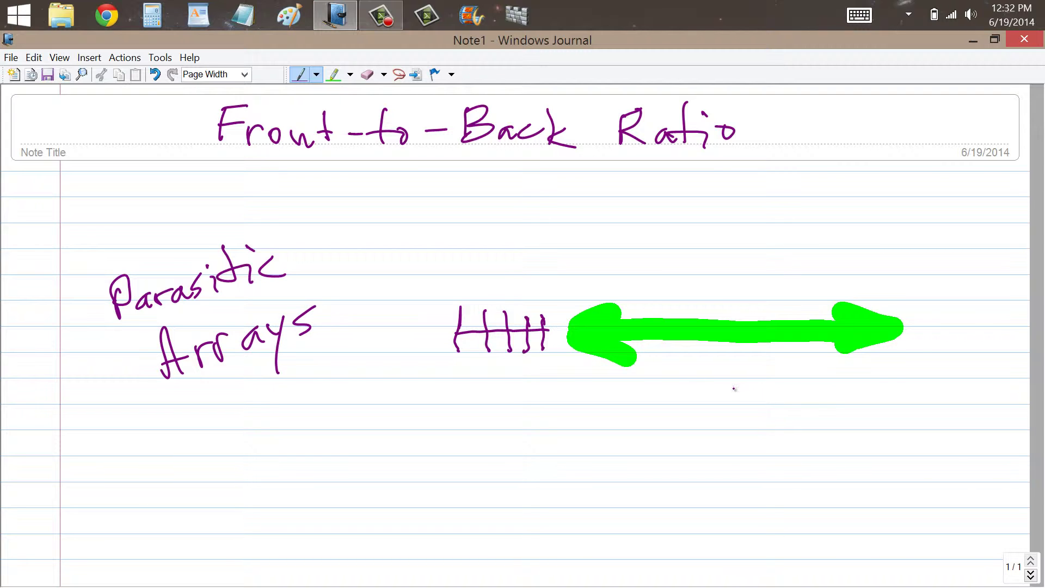
mouse_move(274, 419)
mouse_down()
mouse_move(297, 443)
mouse_move(288, 464)
mouse_move(343, 443)
mouse_move(342, 473)
mouse_move(377, 456)
mouse_up()
click(368, 422)
drag(534, 418, 545, 455)
drag(555, 444, 599, 457)
mouse_move(603, 457)
mouse_down()
mouse_move(619, 444)
mouse_move(658, 459)
mouse_up()
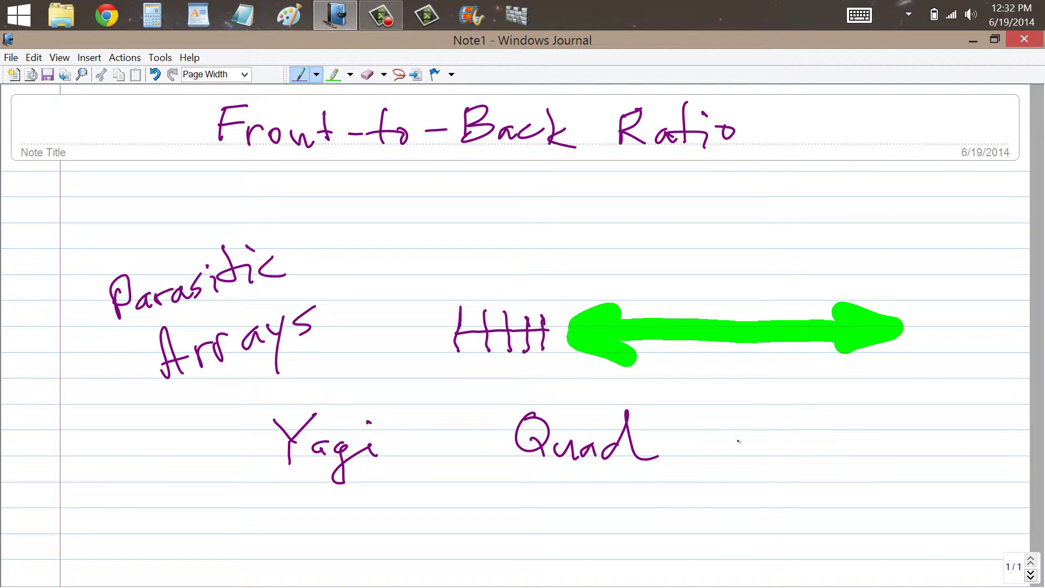
Step: Write an underlined, quoted "Quagi" and draw an arrow from Yagi to the antenna sketch
mouse_move(741, 422)
mouse_down()
mouse_move(745, 456)
mouse_move(803, 457)
mouse_move(829, 442)
mouse_move(817, 497)
mouse_up()
mouse_move(845, 441)
mouse_down()
mouse_move(855, 455)
mouse_move(851, 431)
mouse_up()
drag(768, 475, 827, 472)
drag(699, 418, 701, 422)
drag(706, 417, 710, 421)
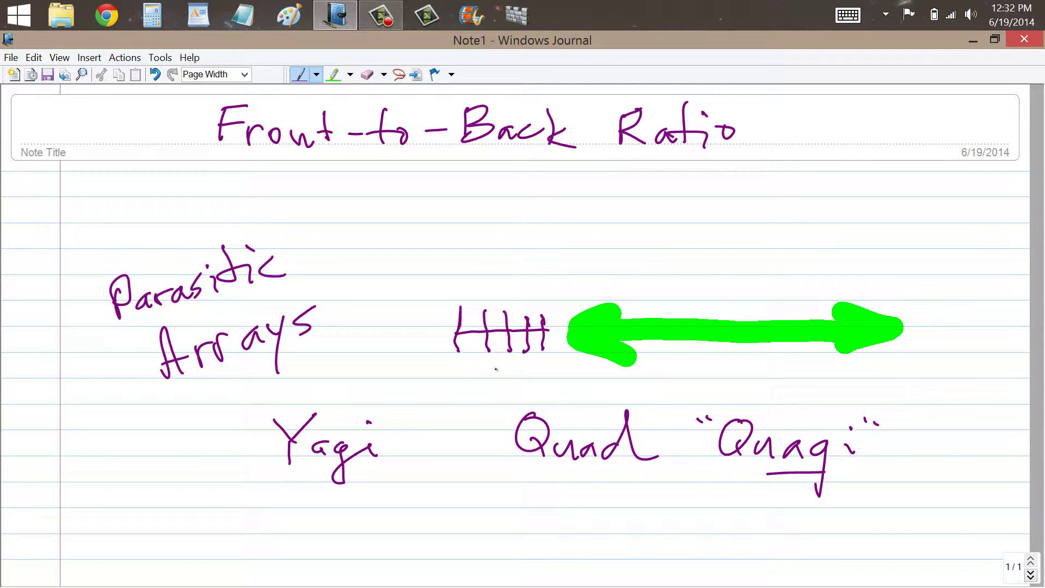
mouse_move(331, 433)
mouse_down()
mouse_move(455, 361)
mouse_move(433, 387)
mouse_up()
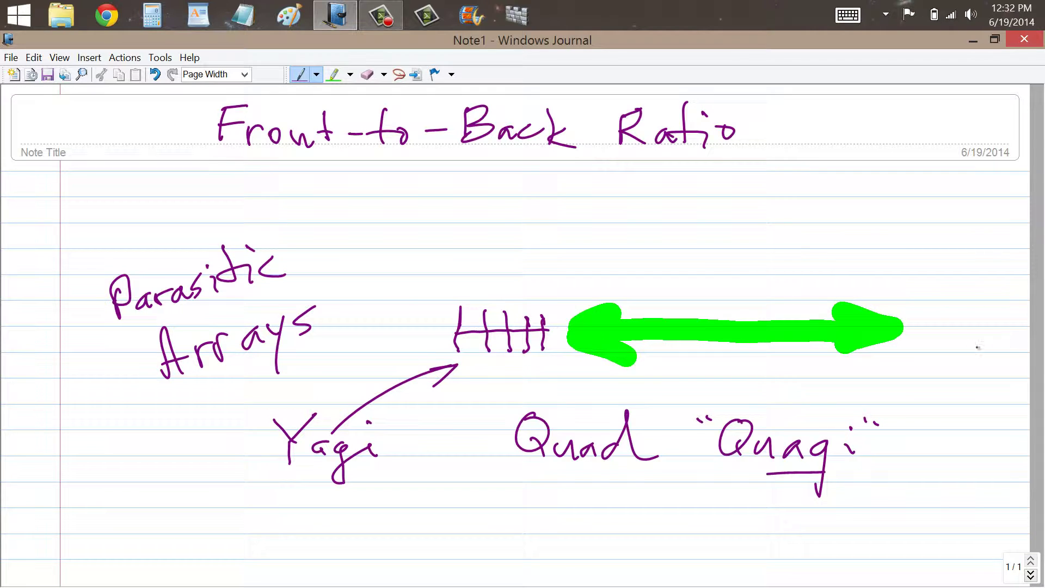
click(340, 77)
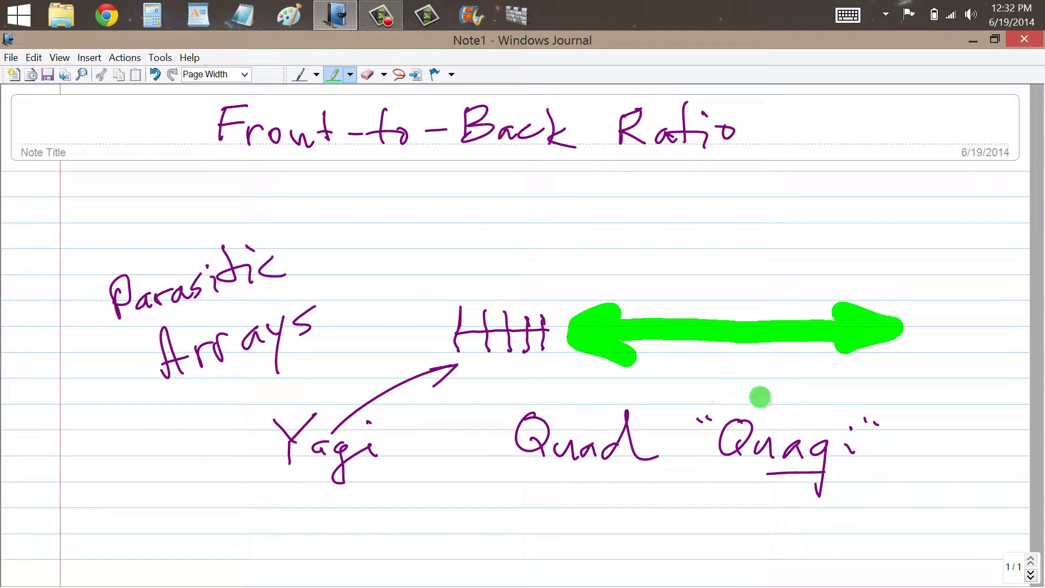
Step: Erase Quad, the quoted underlined Quagi, the arrow and Yagi
click(369, 75)
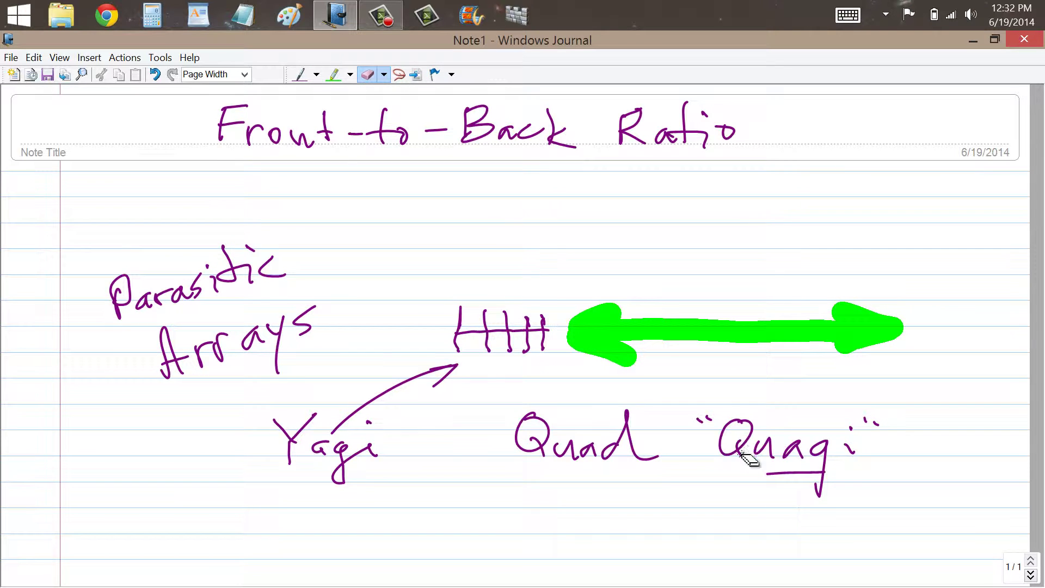
drag(661, 454, 523, 434)
mouse_move(703, 419)
mouse_down()
mouse_move(749, 462)
mouse_move(792, 469)
mouse_up()
click(865, 420)
mouse_move(436, 380)
mouse_down()
mouse_move(275, 436)
mouse_move(343, 462)
mouse_up()
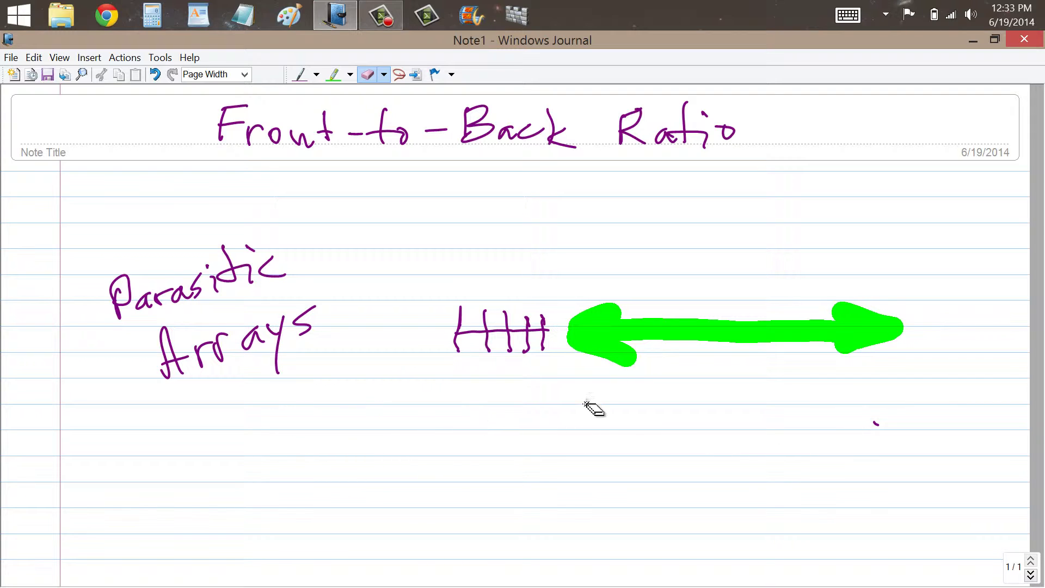
click(331, 77)
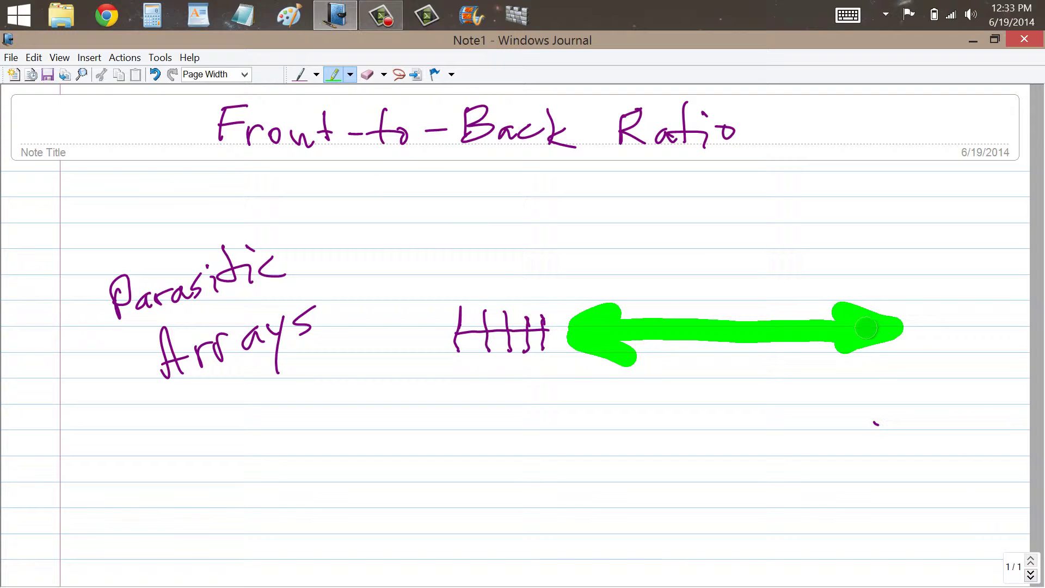
Step: Write purple 'FWR' above the green arrow and 'Front' below it
click(301, 75)
mouse_move(659, 267)
mouse_down()
mouse_move(656, 294)
mouse_move(682, 265)
mouse_up()
drag(664, 276, 731, 262)
mouse_move(732, 275)
mouse_down()
mouse_move(744, 266)
mouse_move(760, 293)
mouse_up()
mouse_move(649, 360)
mouse_down()
mouse_move(636, 391)
mouse_move(680, 357)
mouse_up()
drag(634, 377, 700, 375)
mouse_move(702, 375)
mouse_down()
mouse_move(703, 385)
mouse_move(708, 376)
mouse_up()
mouse_move(727, 377)
mouse_down()
mouse_move(728, 389)
mouse_move(743, 389)
mouse_up()
mouse_move(765, 349)
mouse_down()
mouse_move(758, 389)
mouse_move(777, 372)
mouse_up()
Step: Erase 'Parasitic Arrays' and its leftover marks
click(367, 74)
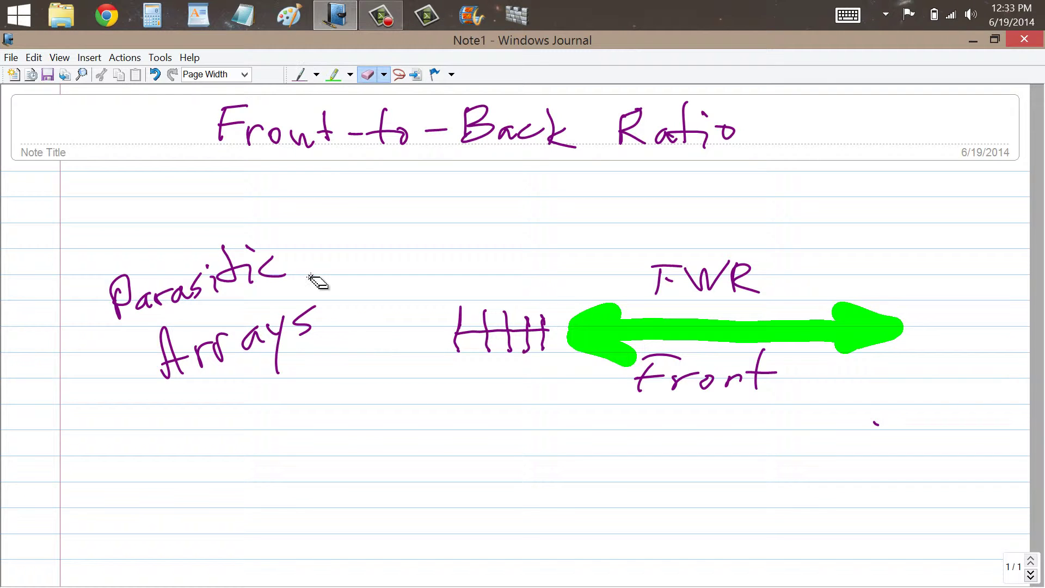
mouse_move(315, 281)
mouse_down()
mouse_move(205, 280)
mouse_move(117, 297)
mouse_up()
mouse_move(316, 237)
mouse_down()
mouse_move(289, 240)
mouse_move(296, 320)
mouse_move(269, 357)
mouse_up()
Step: Write 'Back' left of the antenna sketch and 'Side-' below it
click(301, 74)
mouse_move(185, 321)
mouse_down()
mouse_move(182, 357)
mouse_move(240, 334)
mouse_up()
drag(249, 326, 251, 351)
drag(259, 309, 256, 353)
drag(267, 329, 274, 351)
mouse_move(484, 461)
mouse_down()
mouse_move(458, 491)
mouse_move(495, 489)
mouse_up()
mouse_move(496, 463)
mouse_down()
mouse_move(517, 453)
mouse_move(545, 482)
mouse_up()
drag(548, 468, 556, 467)
Step: Write 'side' above the antenna, retrace FWR's F, and add 'Power gain' below Back
drag(467, 217, 444, 240)
mouse_move(478, 221)
mouse_down()
mouse_move(479, 234)
mouse_move(481, 206)
mouse_up()
drag(505, 217, 510, 233)
drag(520, 222, 548, 229)
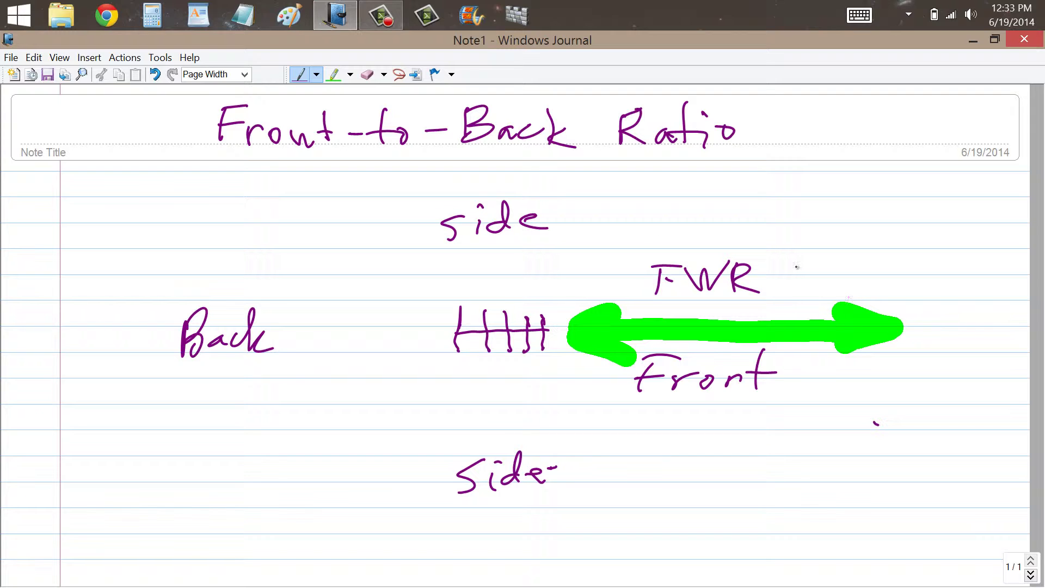
drag(659, 266, 663, 301)
mouse_move(132, 441)
mouse_down()
mouse_move(203, 435)
mouse_move(254, 415)
mouse_up()
mouse_move(218, 468)
mouse_down()
mouse_move(203, 479)
mouse_move(283, 443)
mouse_up()
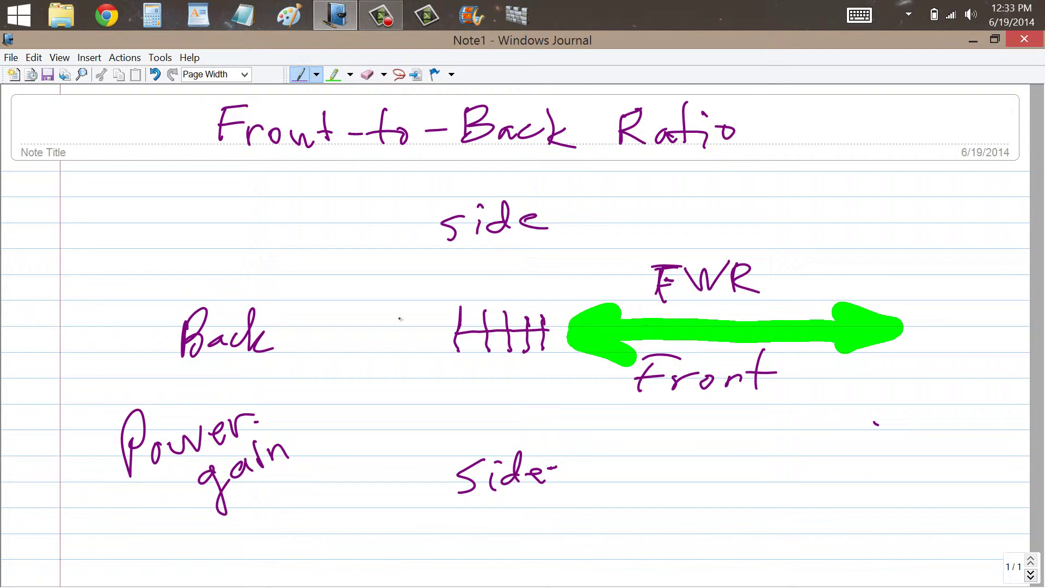
Step: Highlight 'Front-to-Back' in the title and circle 'Power gain' in green
click(333, 75)
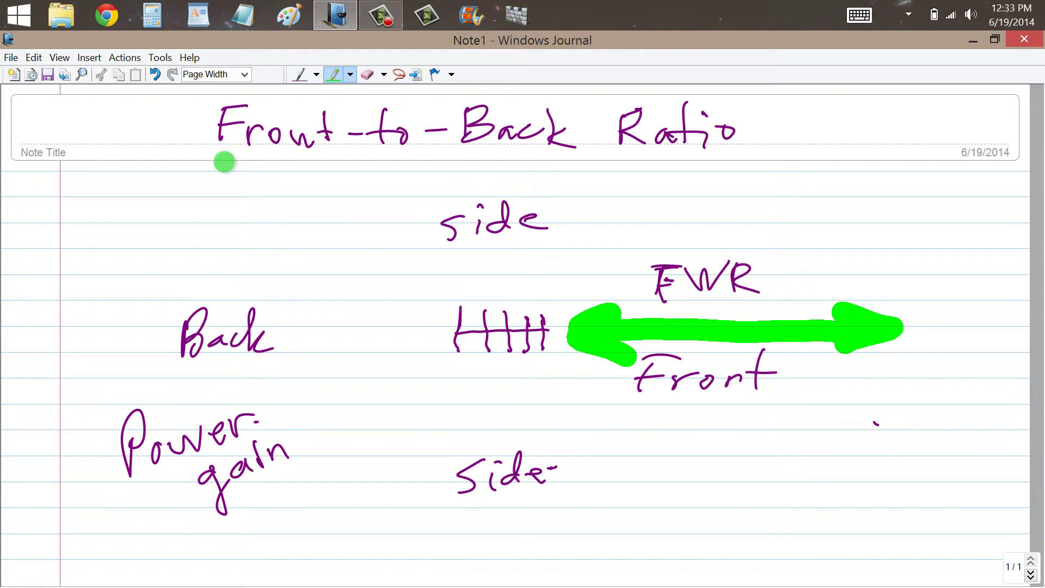
drag(221, 161, 566, 162)
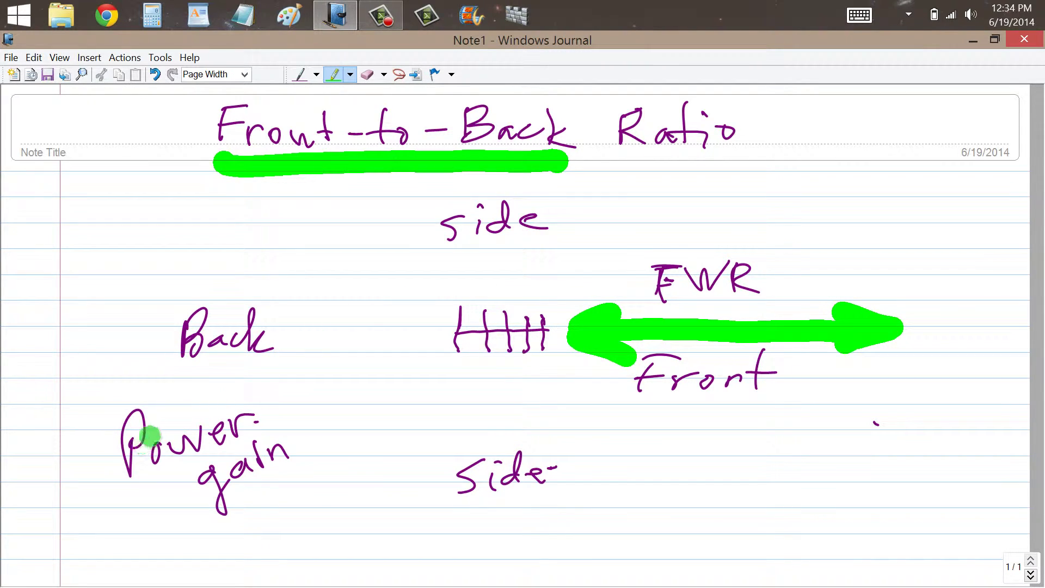
mouse_move(145, 436)
mouse_down()
mouse_move(252, 498)
mouse_move(138, 409)
mouse_up()
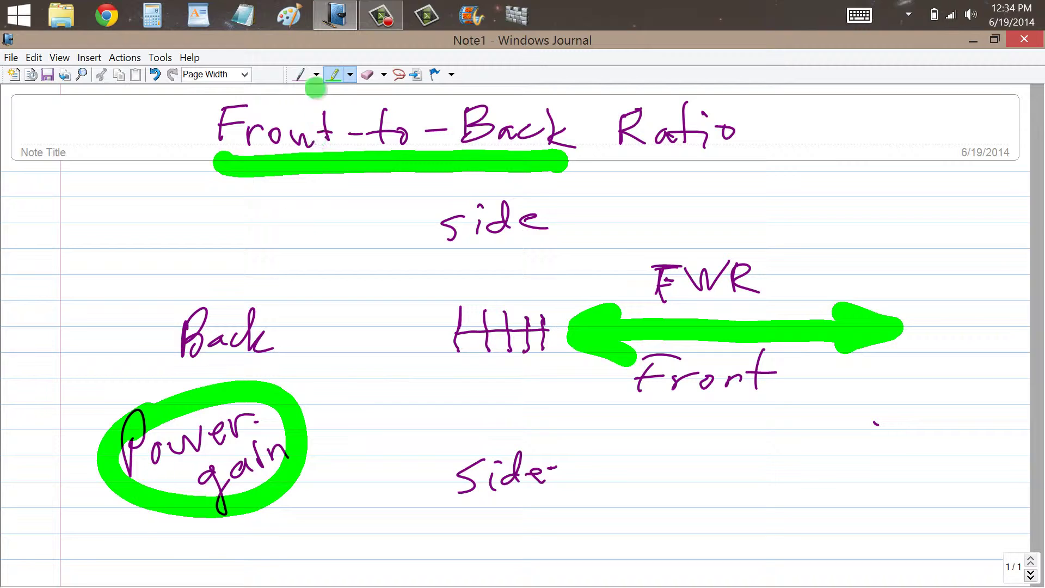
Step: Write 'Front to' above 'Back' and 'Ratio' after it in purple
click(300, 75)
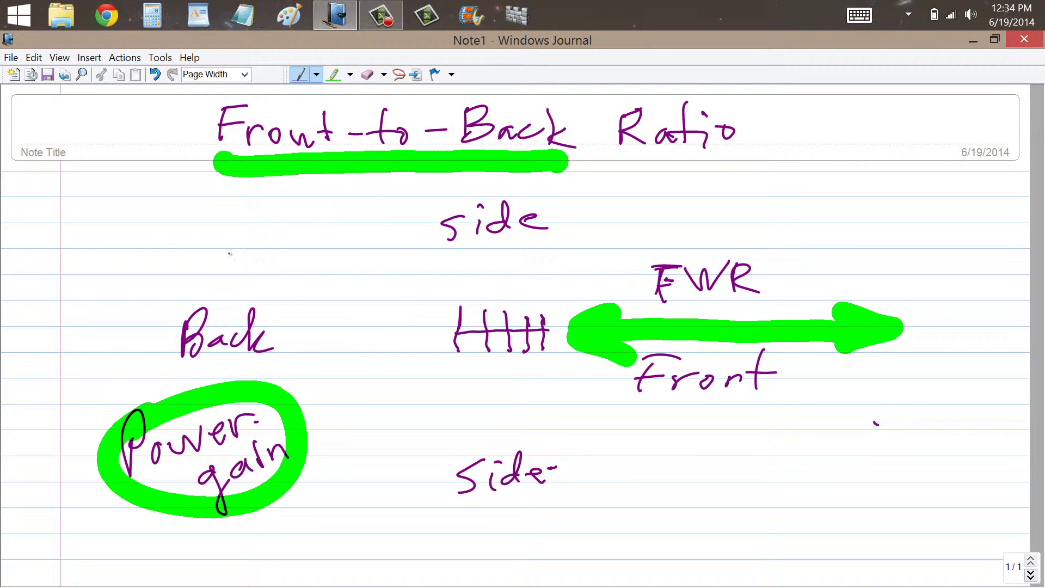
mouse_move(149, 256)
mouse_down()
mouse_move(147, 278)
mouse_move(166, 249)
mouse_move(142, 292)
mouse_move(158, 271)
mouse_up()
drag(164, 270, 211, 277)
drag(220, 234, 218, 272)
mouse_move(203, 265)
mouse_down()
mouse_move(275, 226)
mouse_move(294, 246)
mouse_up()
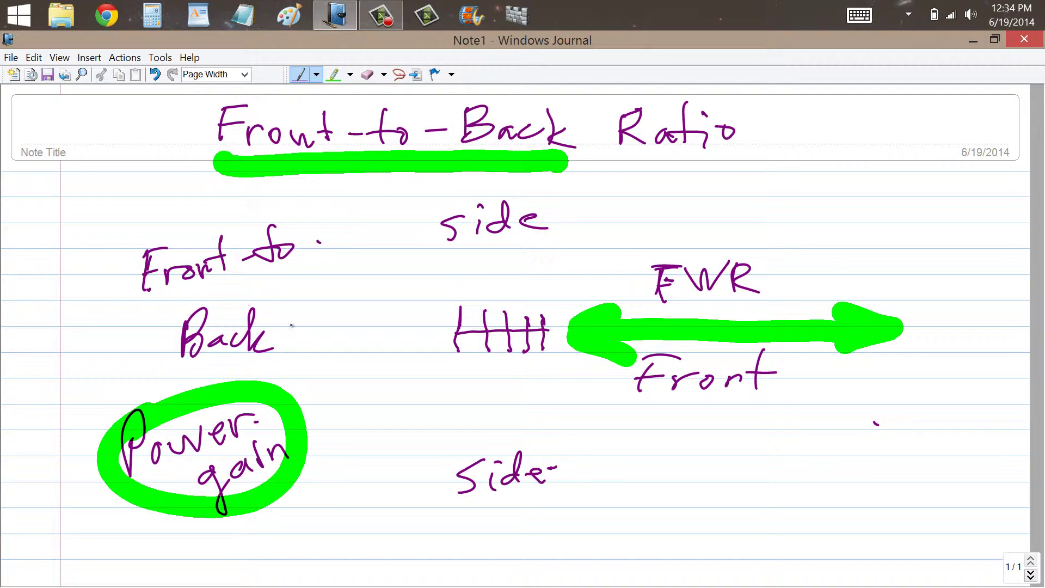
mouse_move(304, 315)
mouse_down()
mouse_move(294, 338)
mouse_move(319, 325)
mouse_up()
mouse_move(346, 313)
mouse_down()
mouse_move(331, 321)
mouse_move(348, 321)
mouse_up()
drag(352, 306, 394, 299)
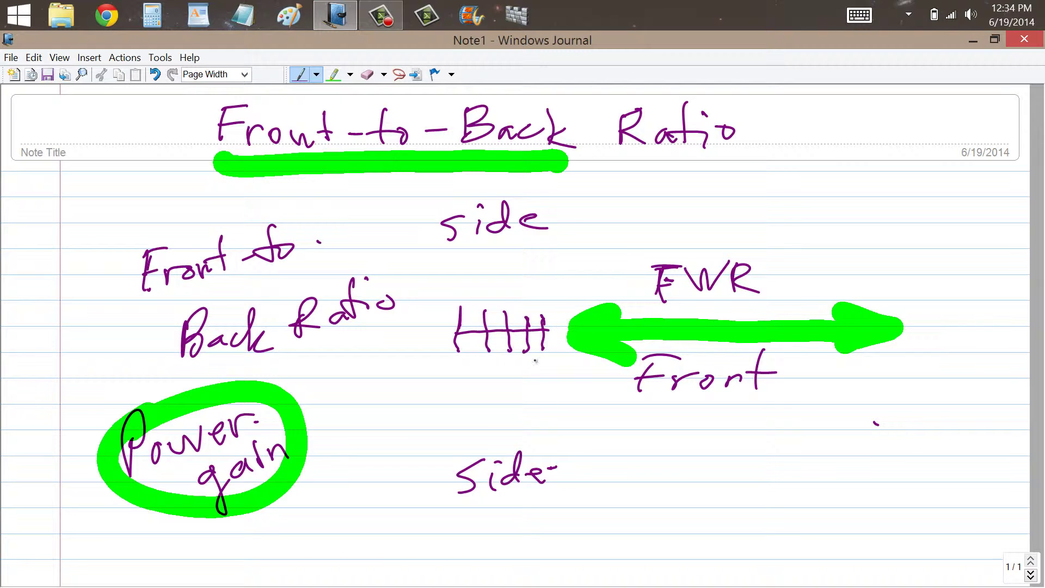
Step: Label the antenna '5-el' and highlight its second element in green
mouse_move(448, 369)
mouse_down()
mouse_move(444, 395)
mouse_move(469, 367)
mouse_move(507, 392)
mouse_up()
drag(515, 368, 519, 394)
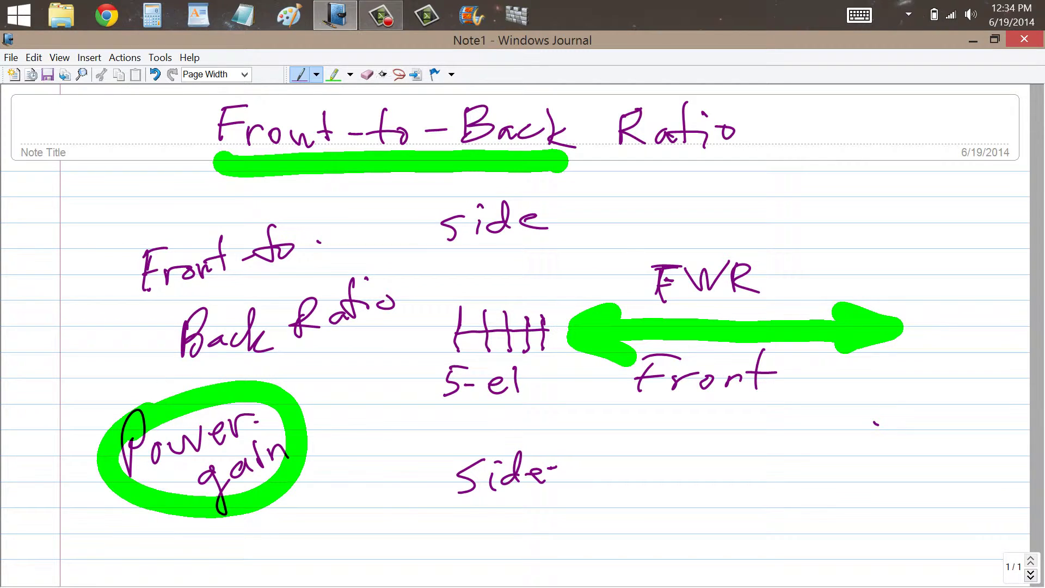
click(333, 74)
drag(487, 306, 489, 358)
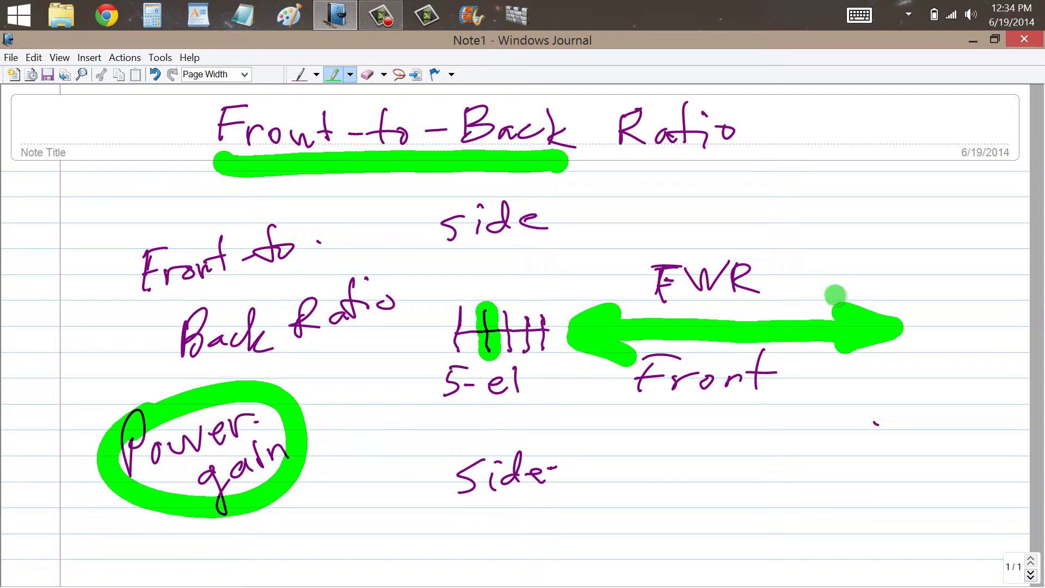
Step: Write 'PdBd' above FWR in purple ink
click(299, 74)
mouse_move(667, 213)
mouse_down()
mouse_move(680, 221)
mouse_move(676, 242)
mouse_move(739, 231)
mouse_up()
mouse_move(773, 224)
mouse_down()
mouse_move(766, 228)
mouse_move(806, 232)
mouse_up()
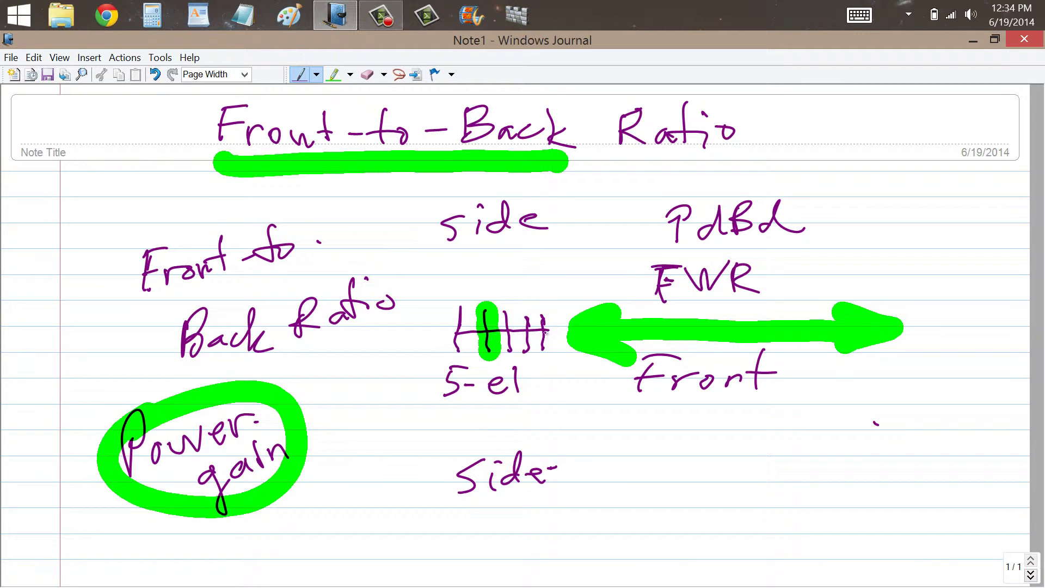
Step: Draw a 180° arc arrow around the antenna and a purple line across the front arrow
mouse_move(491, 282)
mouse_down()
mouse_move(416, 263)
mouse_move(459, 426)
mouse_move(488, 404)
mouse_up()
mouse_move(451, 422)
mouse_down()
mouse_move(487, 404)
mouse_move(483, 439)
mouse_up()
mouse_move(507, 409)
mouse_down()
mouse_move(505, 436)
mouse_move(529, 405)
mouse_move(542, 410)
mouse_up()
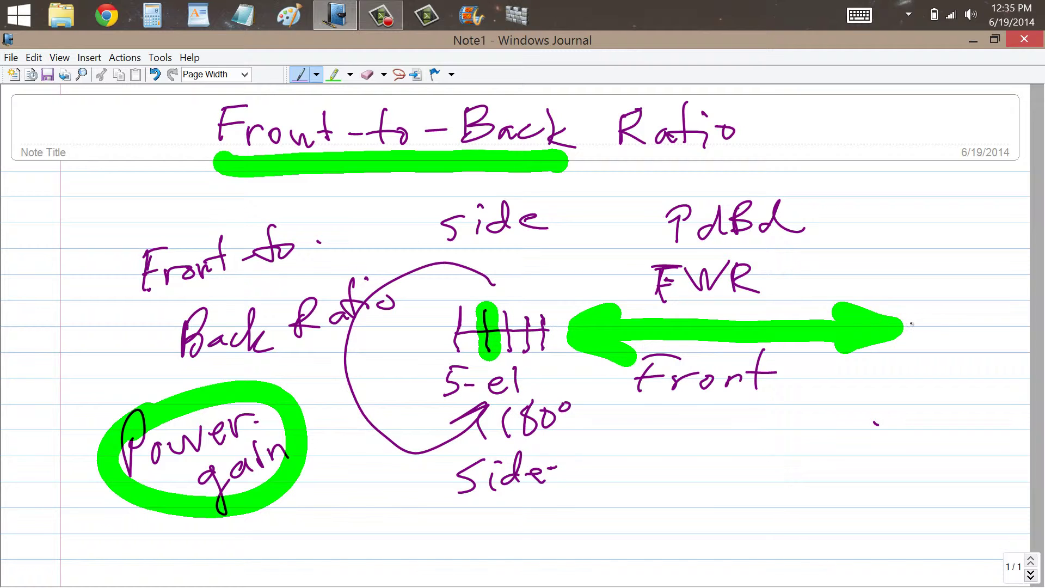
mouse_move(916, 323)
mouse_down()
mouse_move(732, 330)
mouse_move(776, 357)
mouse_up()
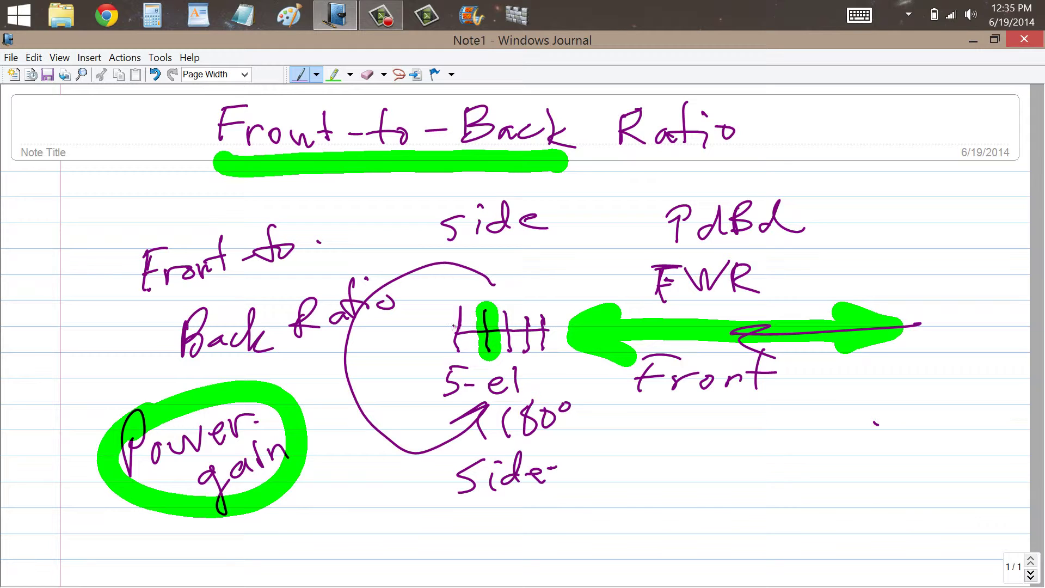
Step: Draw green arrows pointing back, to both sides and forward through FWR, plus a tip dot
click(334, 74)
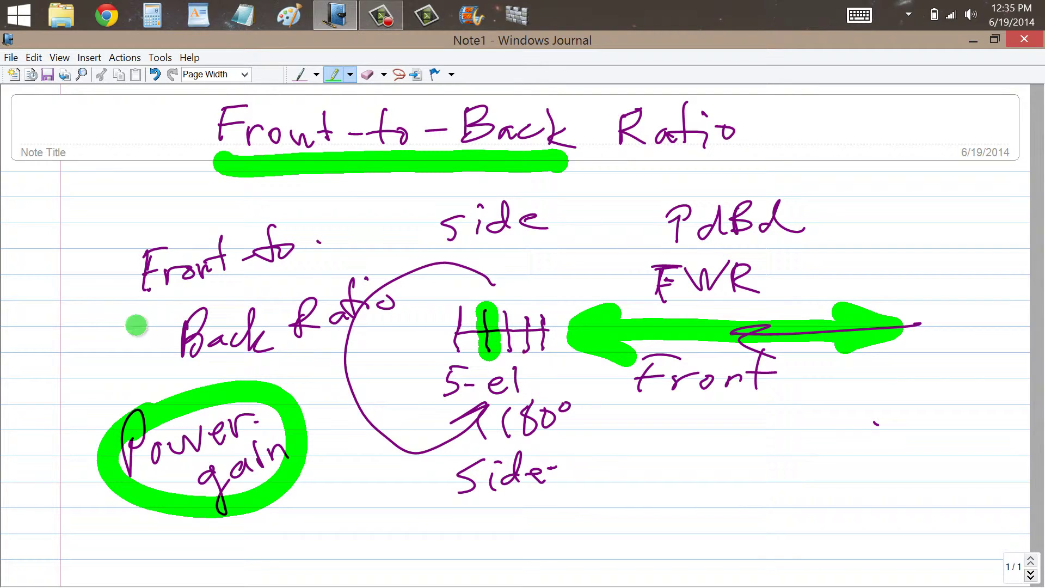
drag(121, 337, 384, 328)
mouse_move(157, 296)
mouse_down()
mouse_move(106, 327)
mouse_move(153, 372)
mouse_up()
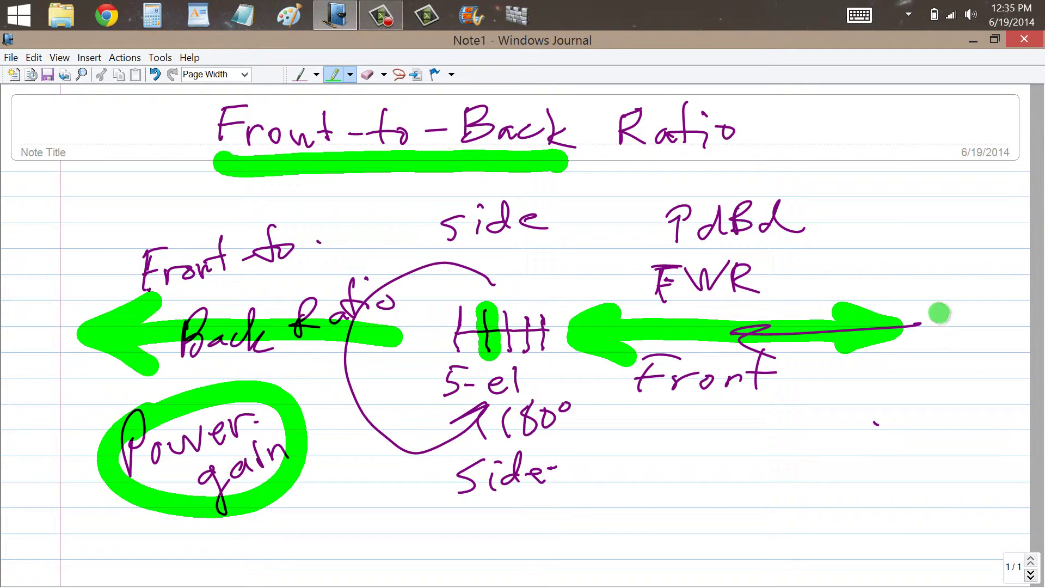
drag(938, 310, 926, 318)
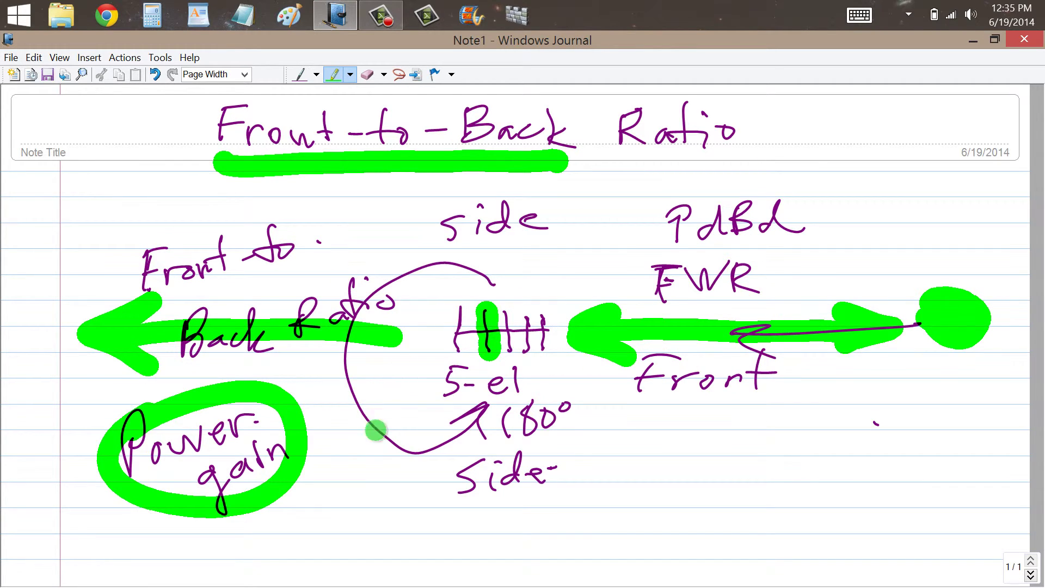
mouse_move(452, 361)
mouse_down()
mouse_move(355, 439)
mouse_move(419, 430)
mouse_up()
mouse_move(427, 314)
mouse_down()
mouse_move(330, 234)
mouse_move(338, 294)
mouse_up()
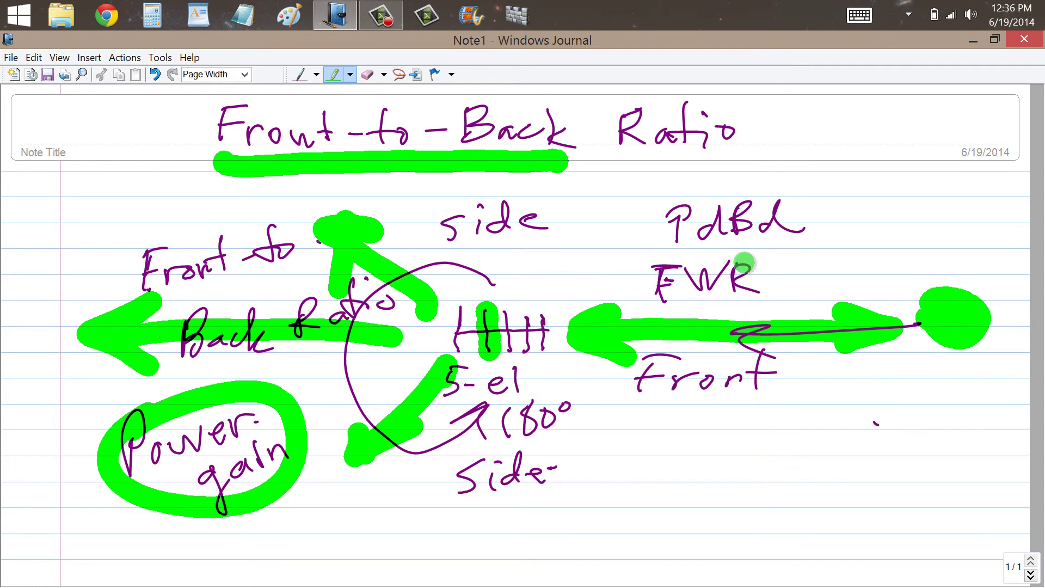
mouse_move(566, 269)
mouse_down()
mouse_move(801, 271)
mouse_move(787, 279)
mouse_up()
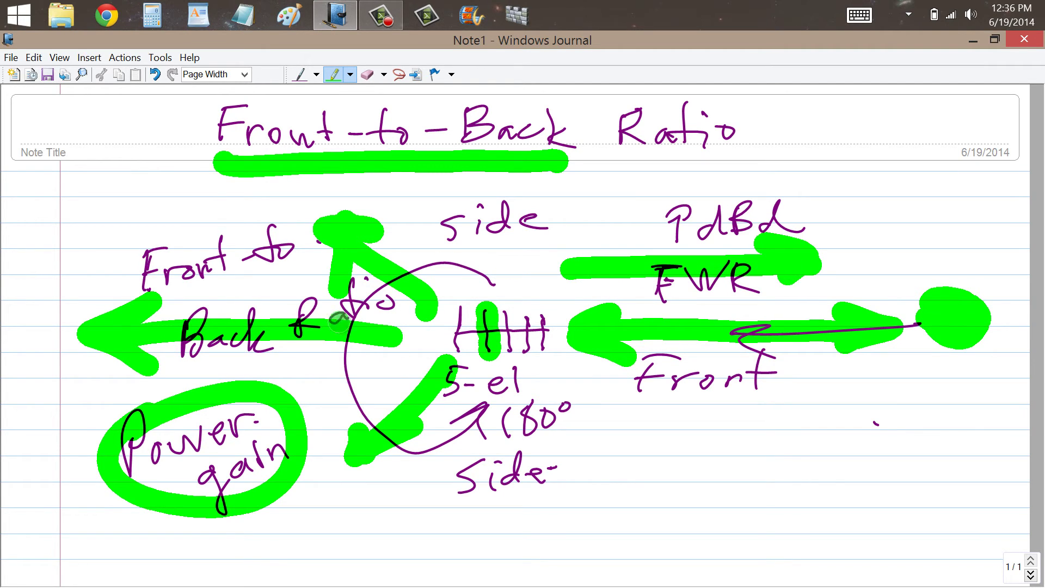
mouse_move(166, 268)
mouse_down()
mouse_move(436, 256)
mouse_move(210, 298)
mouse_up()
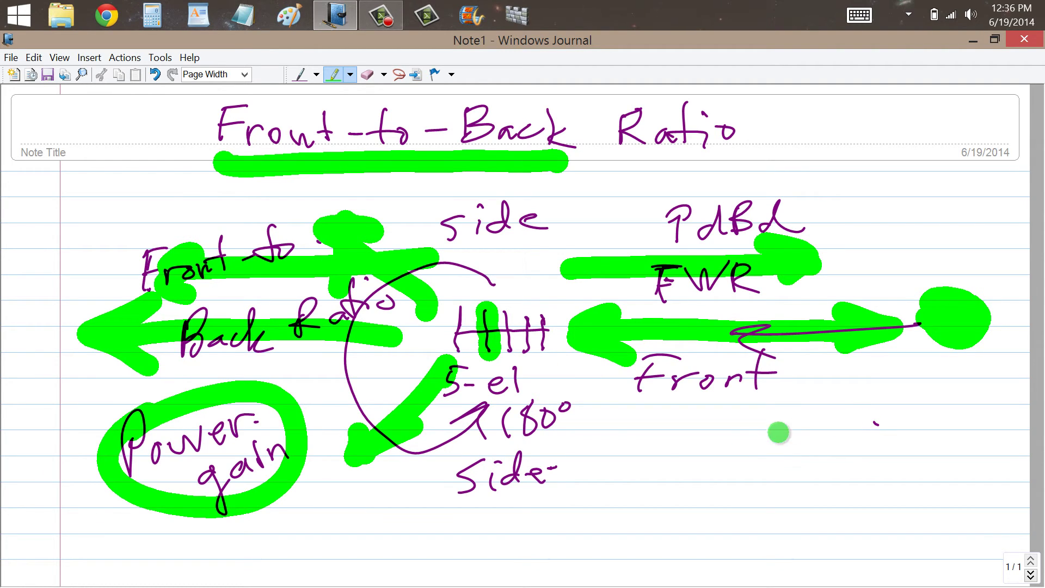
Step: Sign '73 SK' in purple below Front with an overline
click(299, 74)
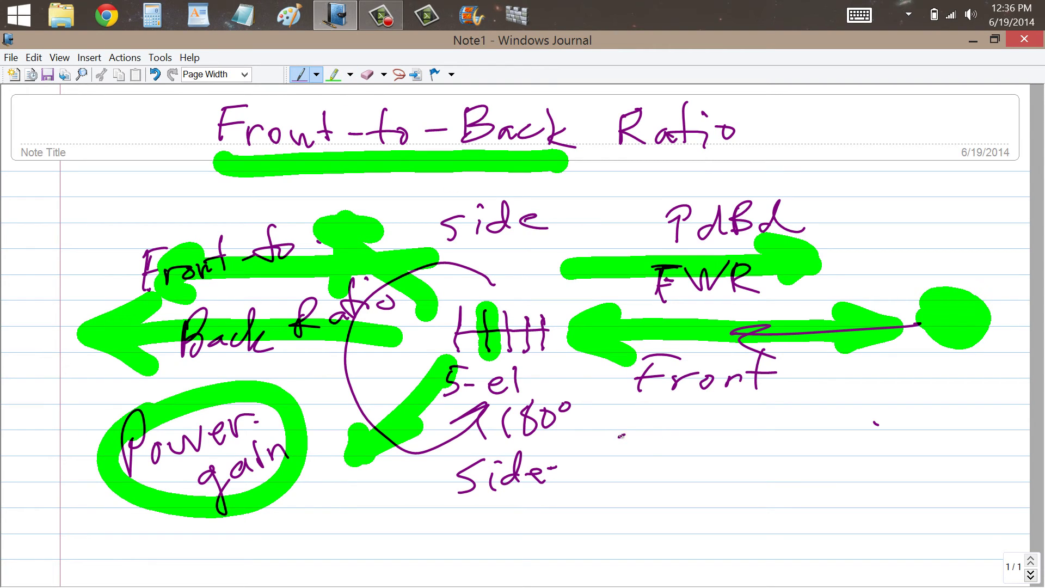
mouse_move(658, 430)
mouse_down()
mouse_move(648, 468)
mouse_move(681, 474)
mouse_up()
drag(796, 429, 771, 467)
drag(818, 415, 811, 469)
drag(835, 428, 855, 467)
drag(735, 416, 893, 404)
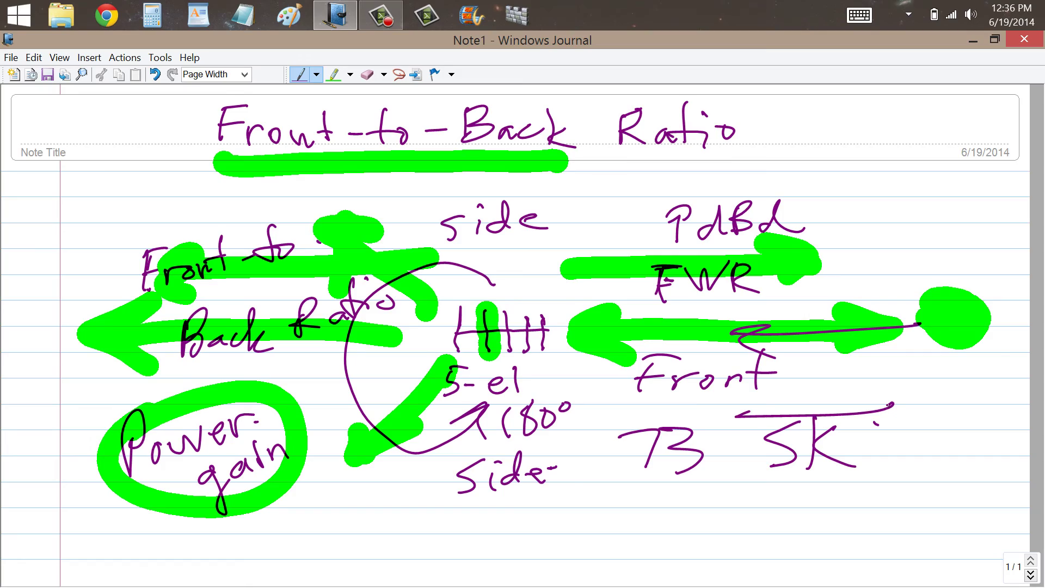